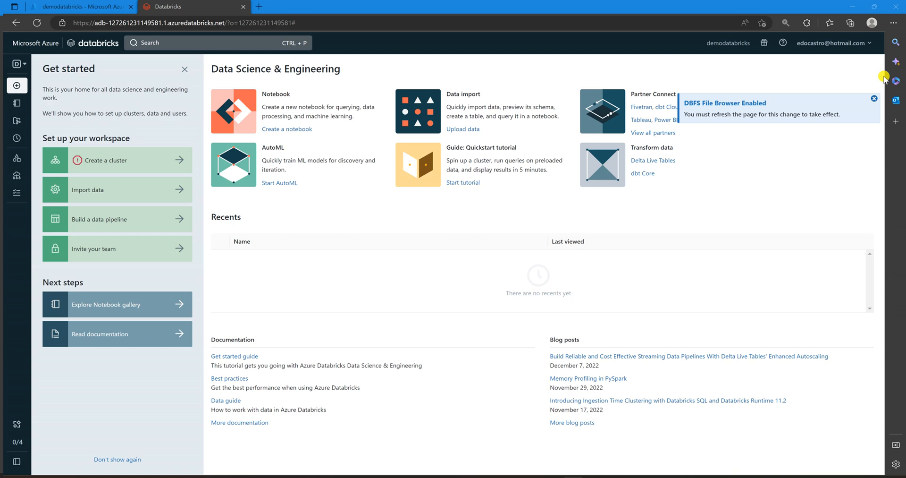
- Dismiss the DBFS File Browser notification and start creating a new cluster with the Shared Compute policy
left_click(874, 100)
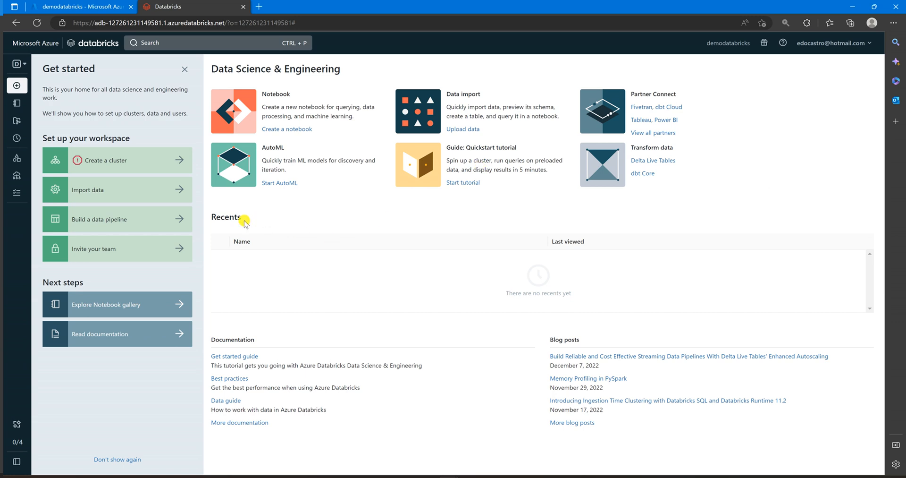
left_click(96, 162)
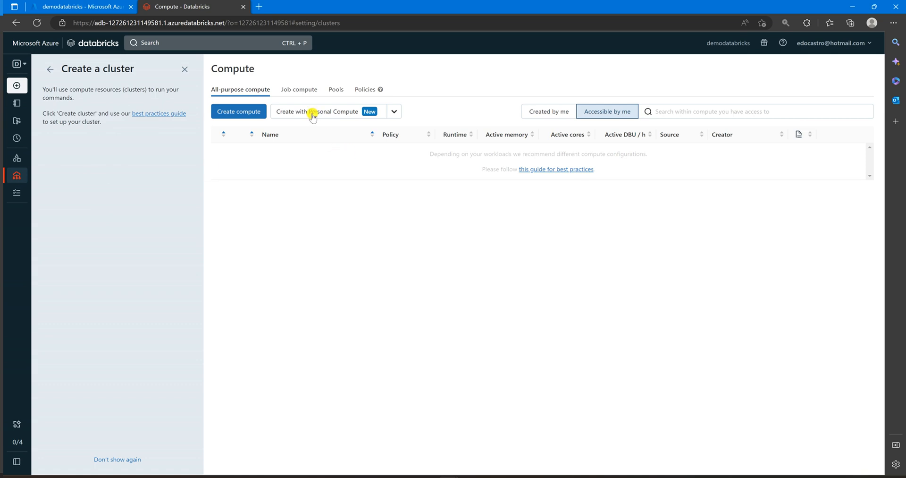
left_click(394, 113)
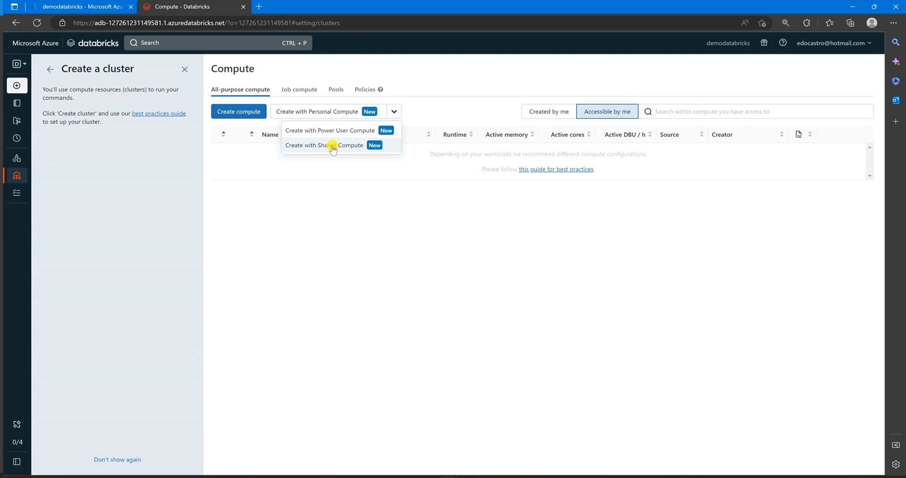
left_click(333, 146)
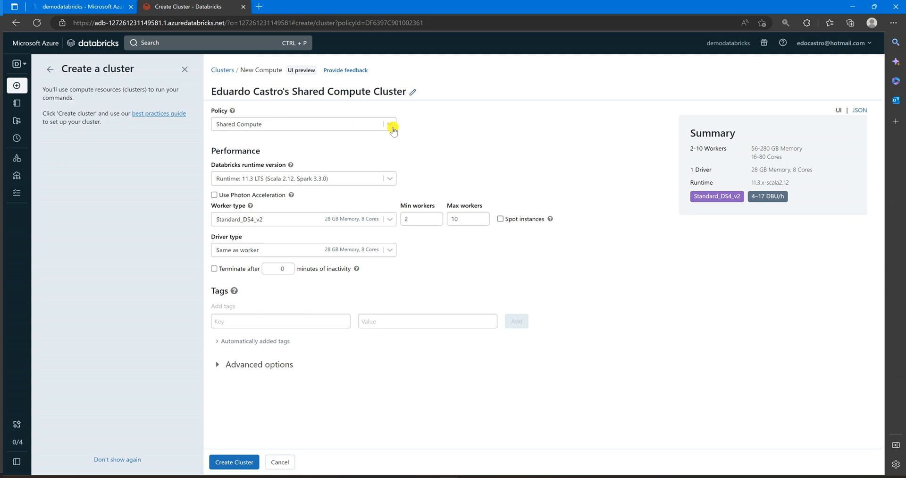
- Rename the cluster to the owner's full name followed by "Databricks Cluster" and set the runtime to Standard 12.1 (Scala 2.12, Spark 3.3.1)
left_click(783, 466)
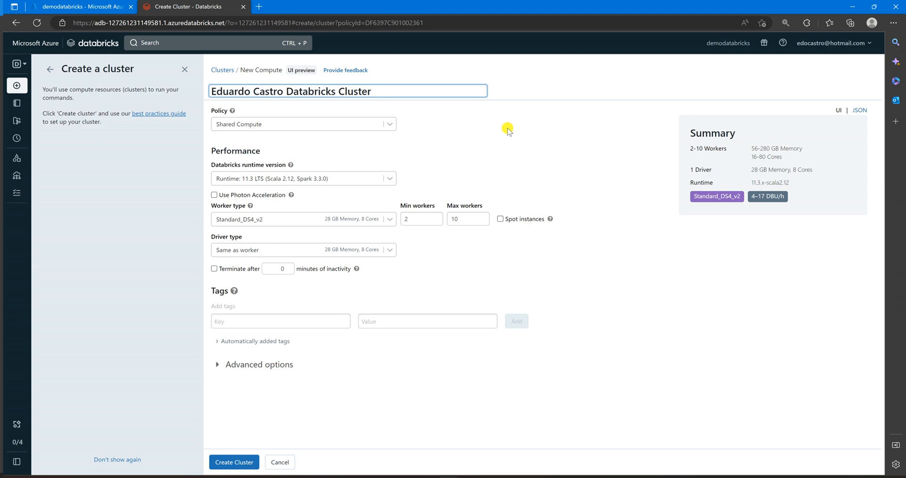
left_click(393, 177)
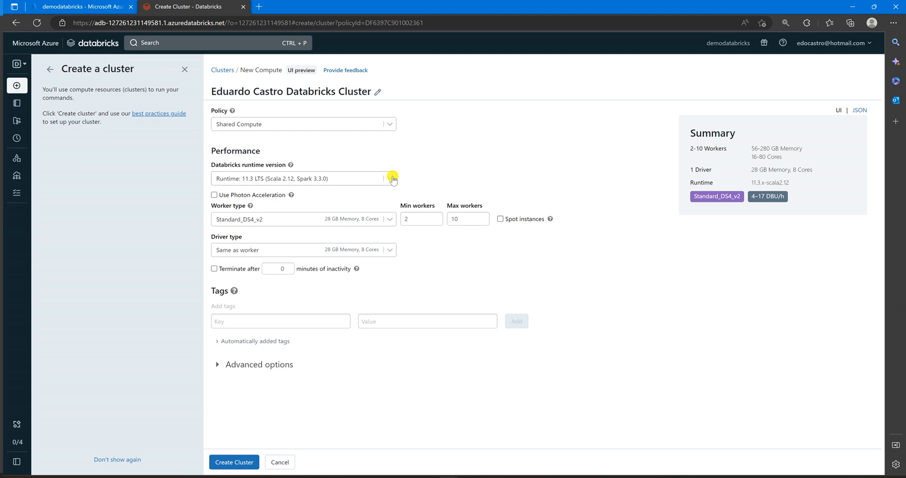
left_click(391, 182)
left_click(391, 183)
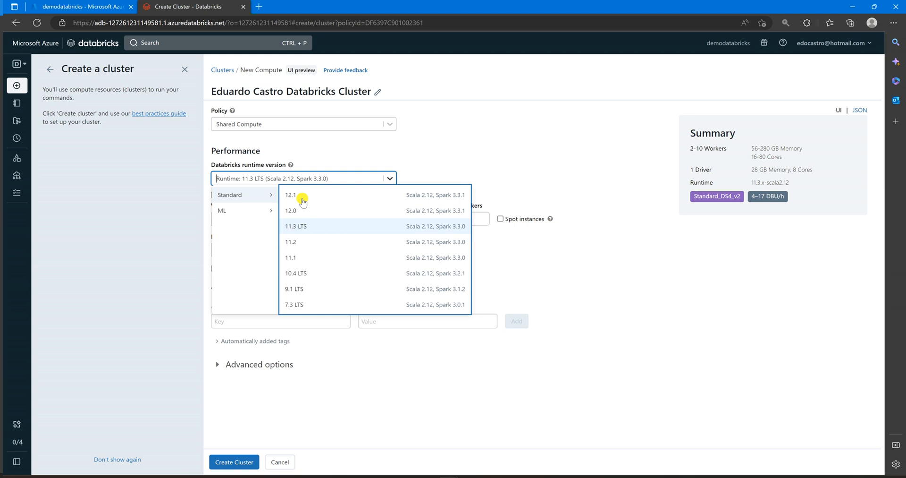
left_click(377, 194)
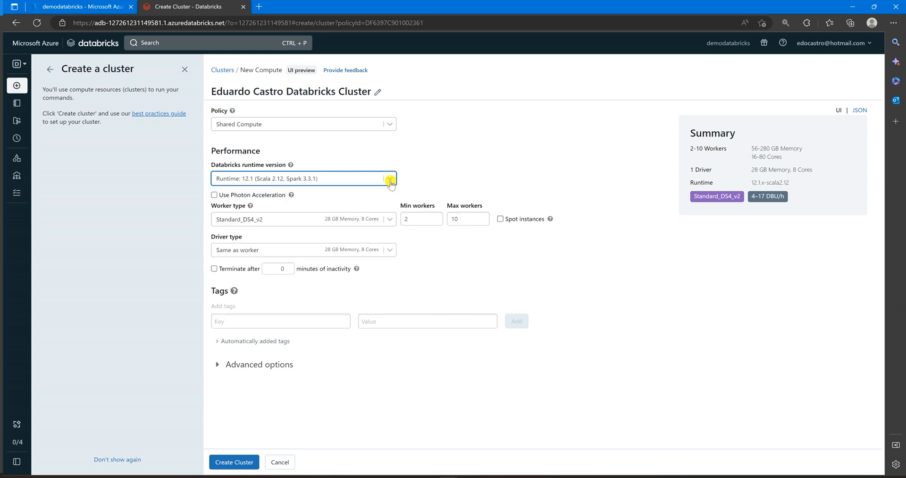
- Compare the Standard and ML runtime versions on offer for the cluster and pick Standard 12.1 again
left_click(390, 179)
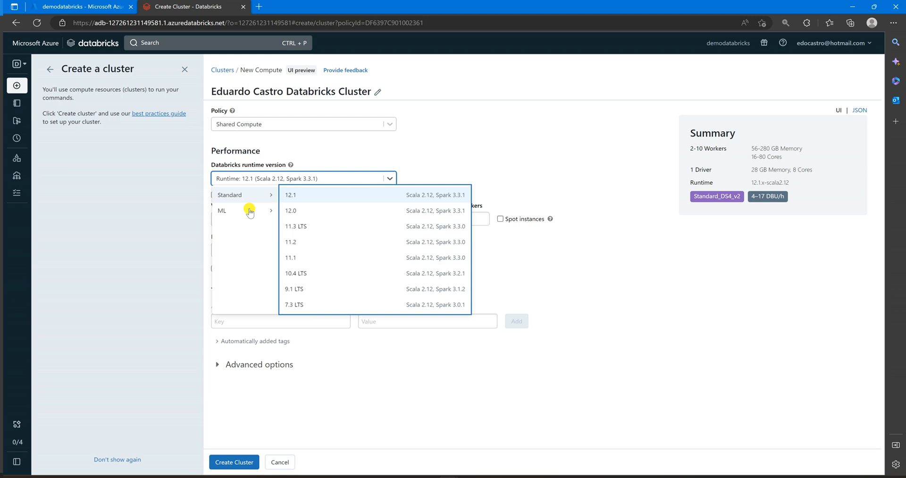
mouse_move(250, 211)
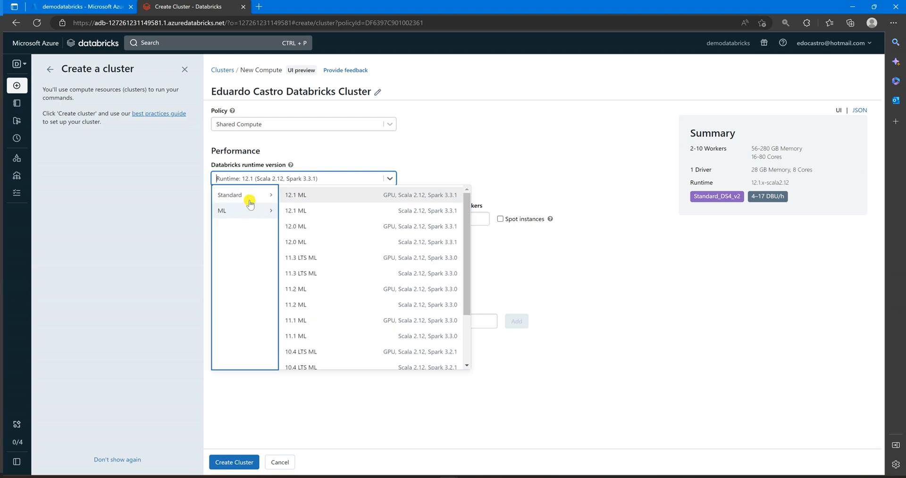
left_click(251, 200)
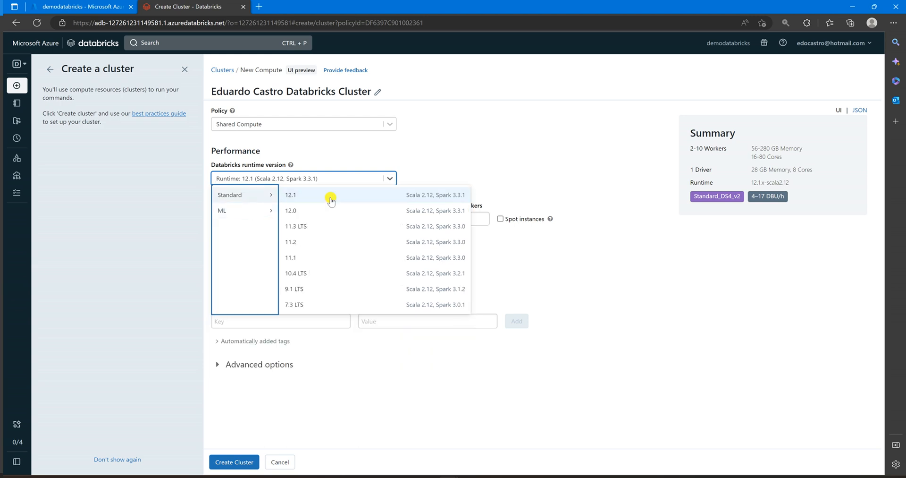
left_click(232, 213)
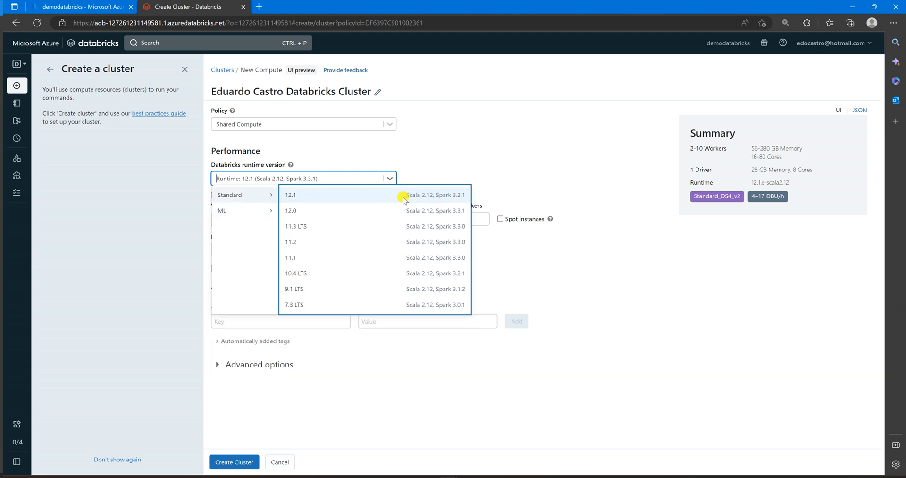
left_click(453, 198)
mouse_move(251, 204)
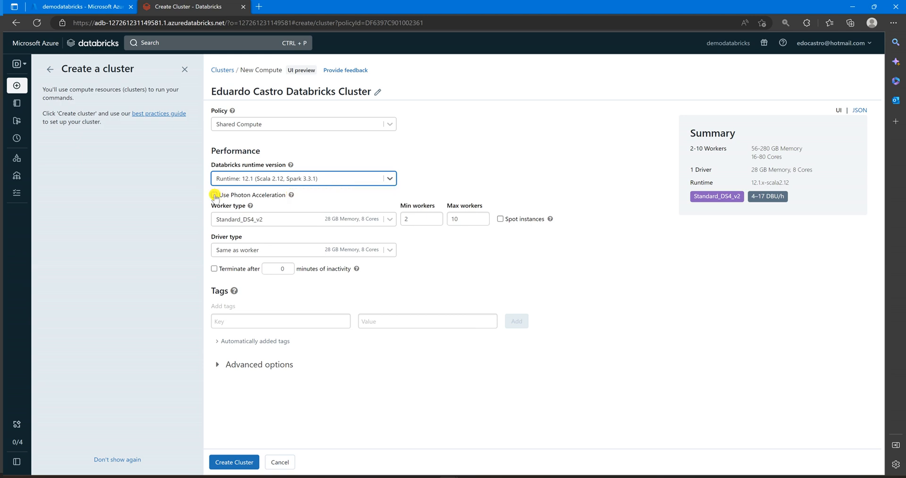
- Try Photon Acceleration on the cluster, check the list of worker types, and turn Photon off again
left_click(235, 197)
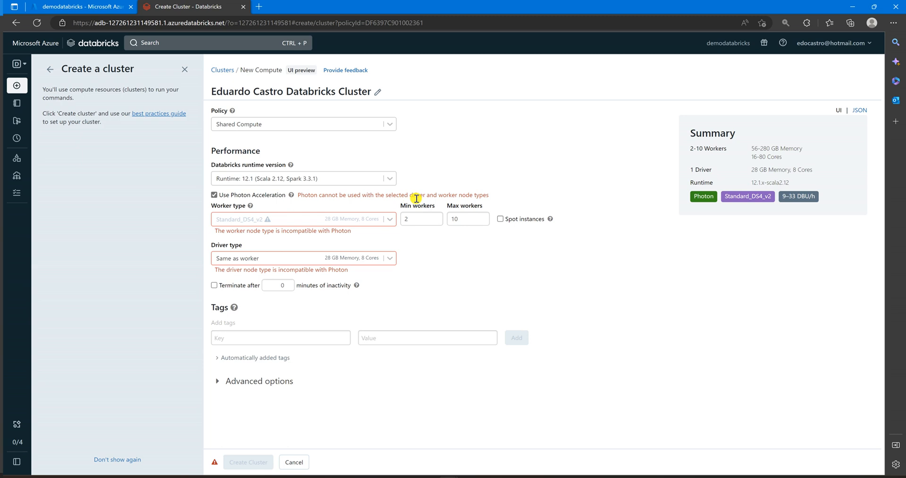
left_click(391, 219)
left_click_drag(395, 256, 397, 240)
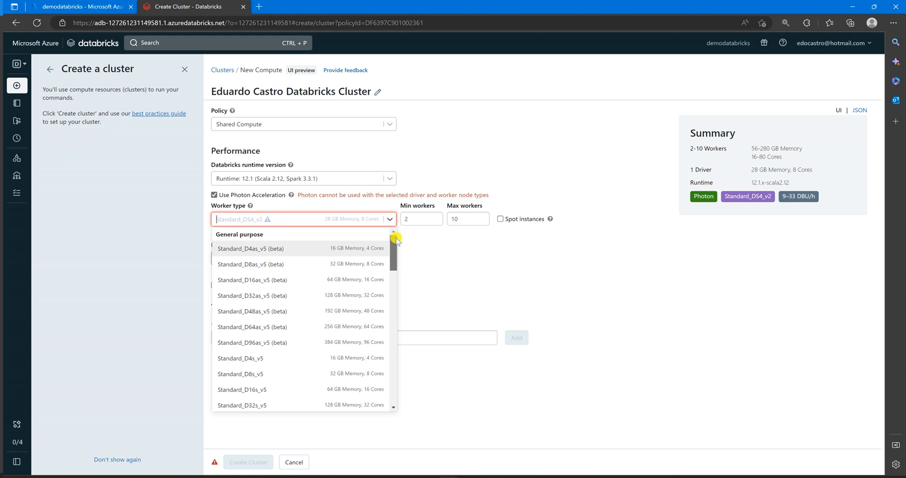
left_click(372, 196)
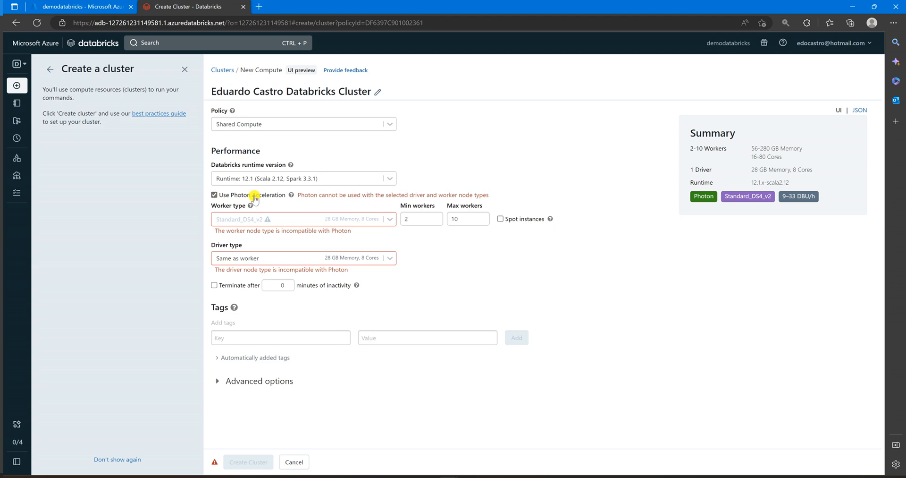
left_click(214, 195)
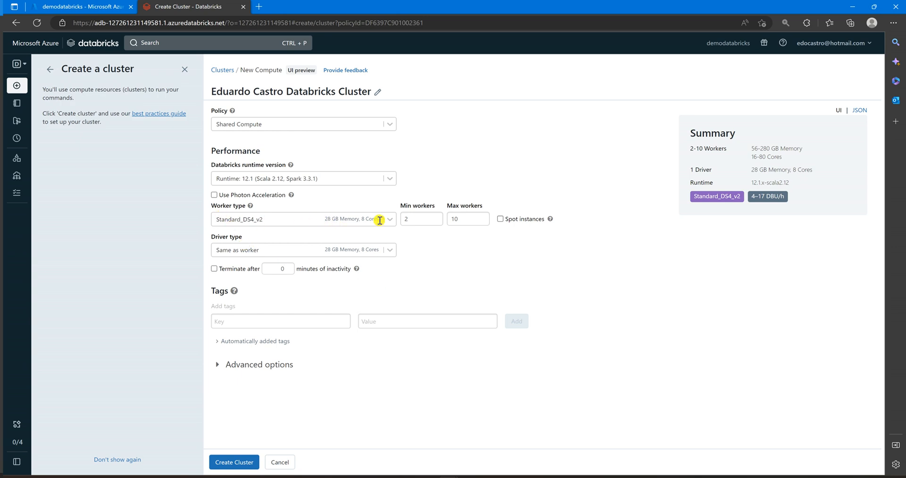
- Turn on automatic termination for the cluster and set it to 15 minutes of inactivity
left_click(415, 220)
left_click(464, 221)
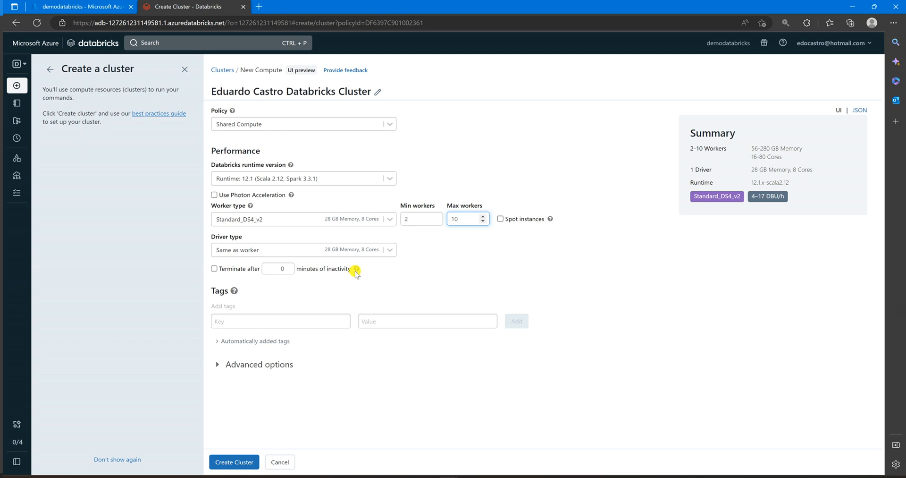
left_click(216, 270)
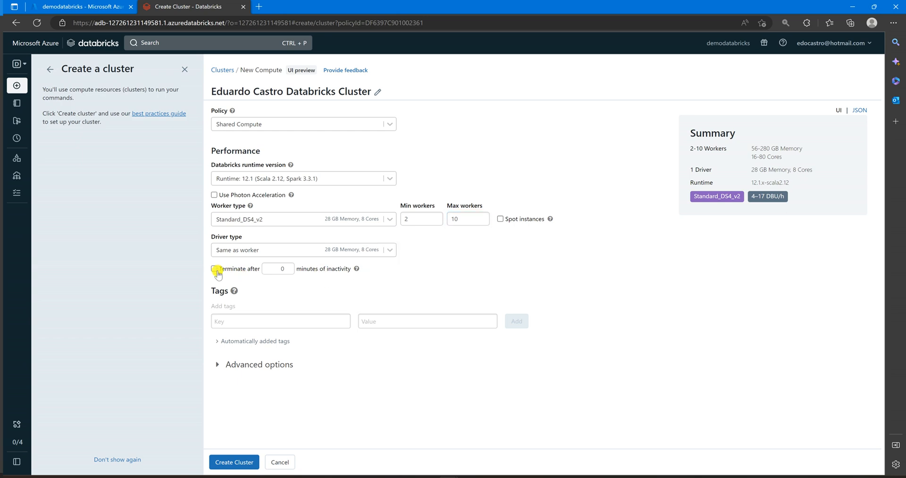
double_click(275, 268)
left_click(215, 269)
double_click(283, 268)
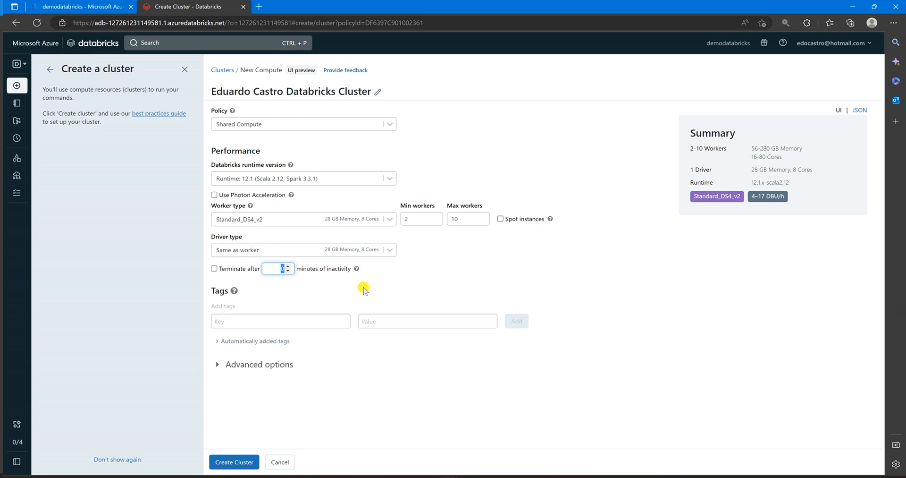
type("15")
- Expand the cluster's advanced options and examine the Spark, Logging and Init Scripts settings
left_click(217, 366)
scroll(411, 350, "down", 2)
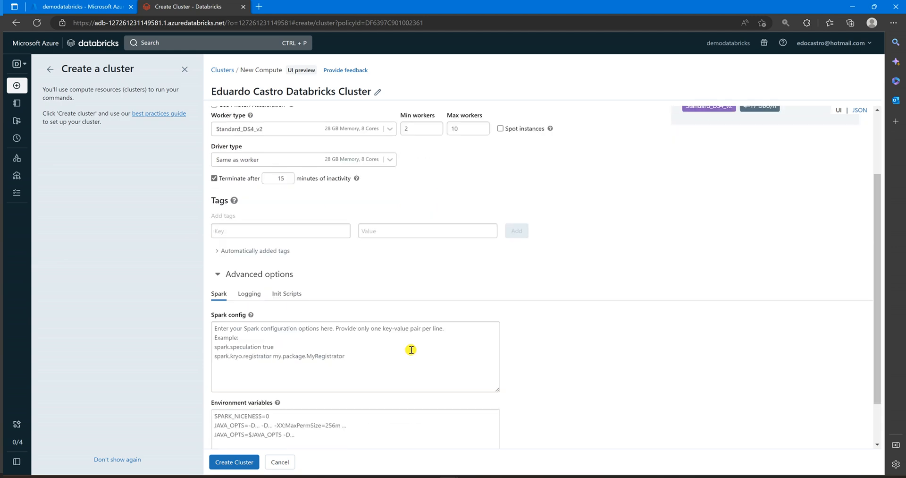
scroll(411, 350, "down", 1)
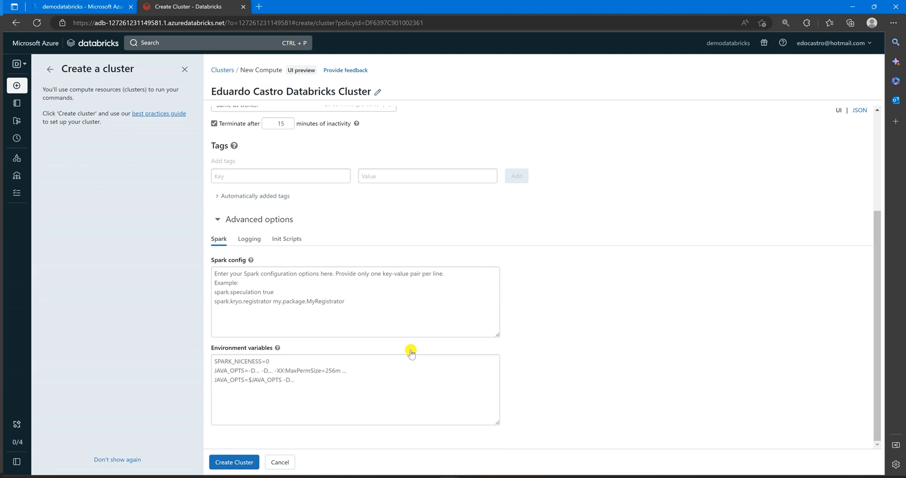
left_click(249, 239)
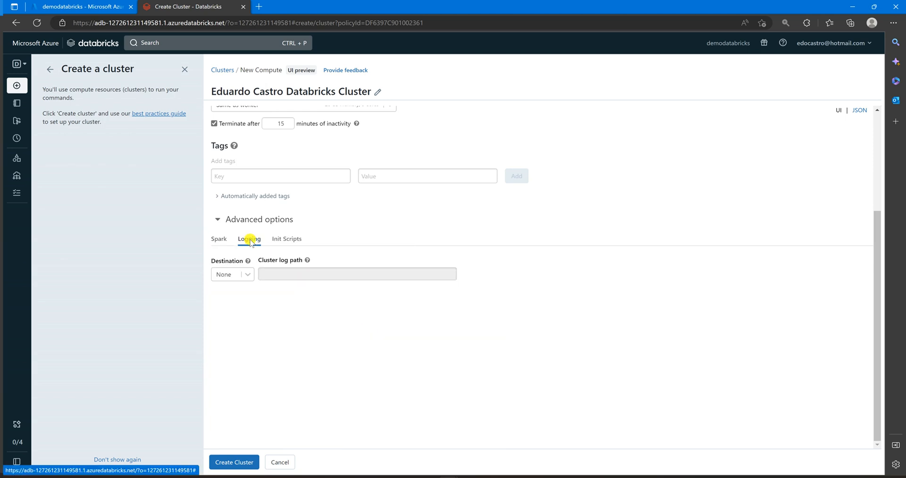
left_click(243, 274)
left_click(280, 241)
left_click(280, 242)
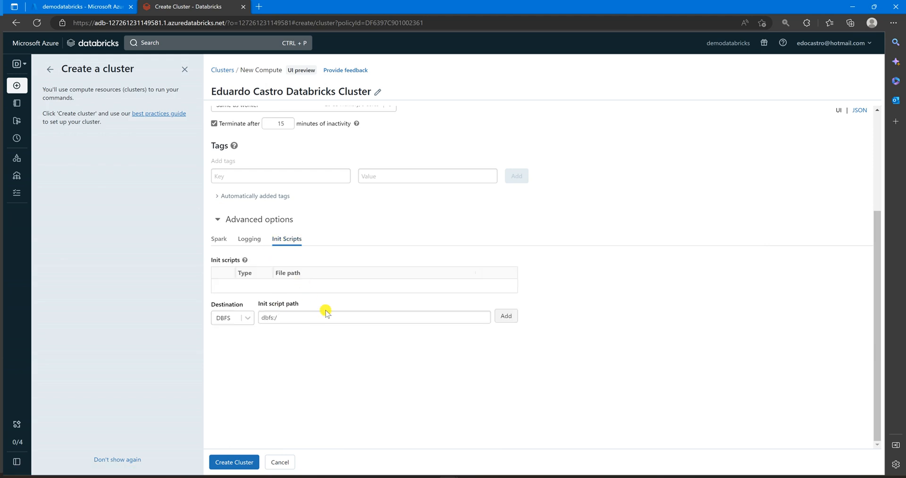
left_click(219, 237)
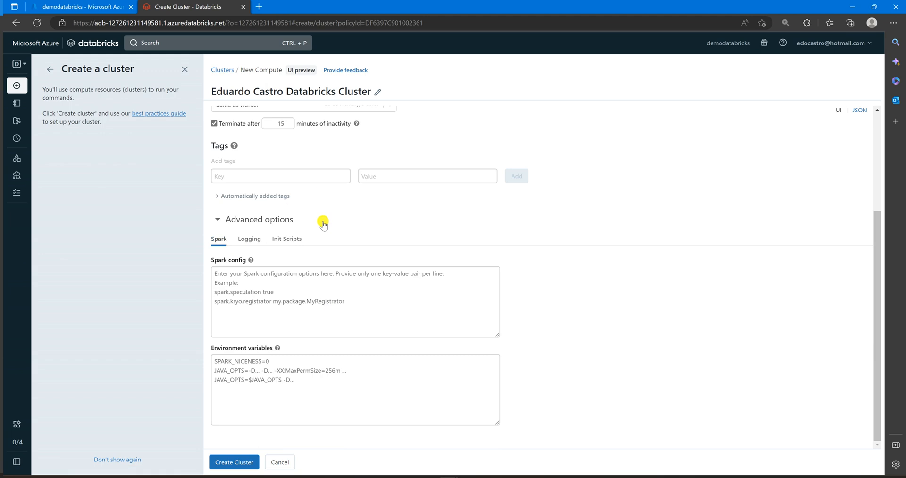
- Check the node type and the DBU per hour consumption in the cluster summary
scroll(343, 223, "up", 3)
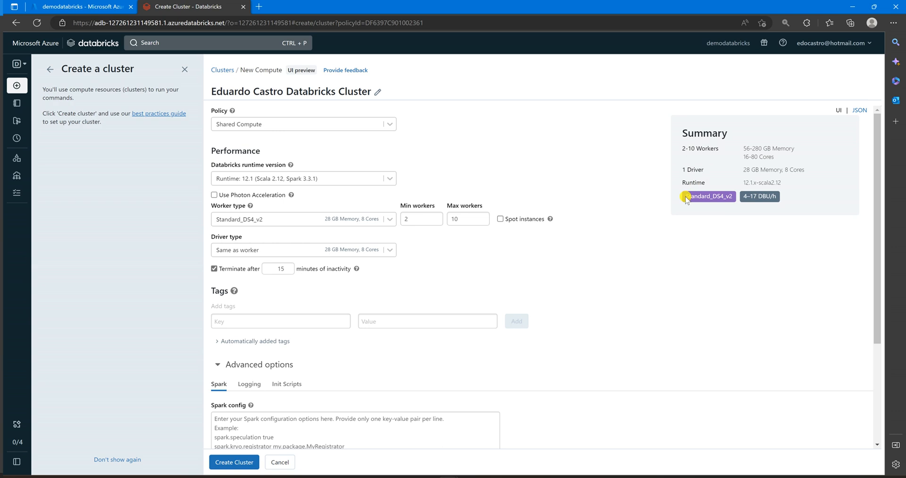
double_click(732, 197)
left_click(708, 197)
left_click(745, 199)
left_click_drag(745, 198, 776, 199)
left_click(757, 197)
- Lower the maximum workers to 8 to check the effect on the summary, and restore the maximum to 10
left_click(483, 222)
left_click(484, 222)
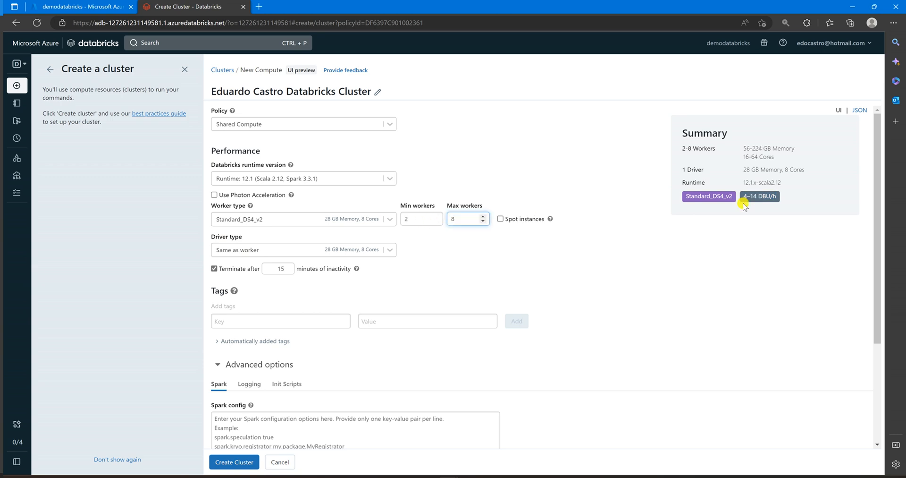
left_click(483, 217)
left_click(483, 218)
left_click(484, 218)
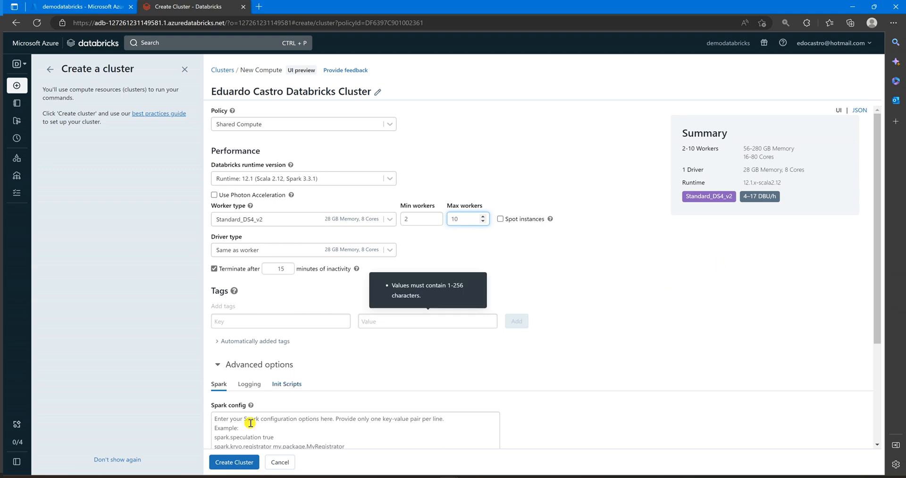
- Create the shared compute cluster with the configured settings
left_click(233, 463)
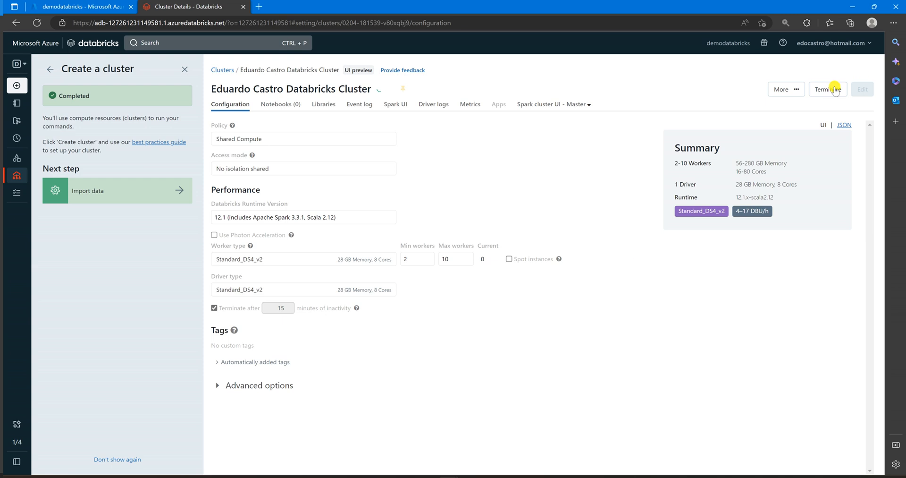
- Examine the additional actions, attached notebooks and installed libraries of the new cluster
left_click(781, 91)
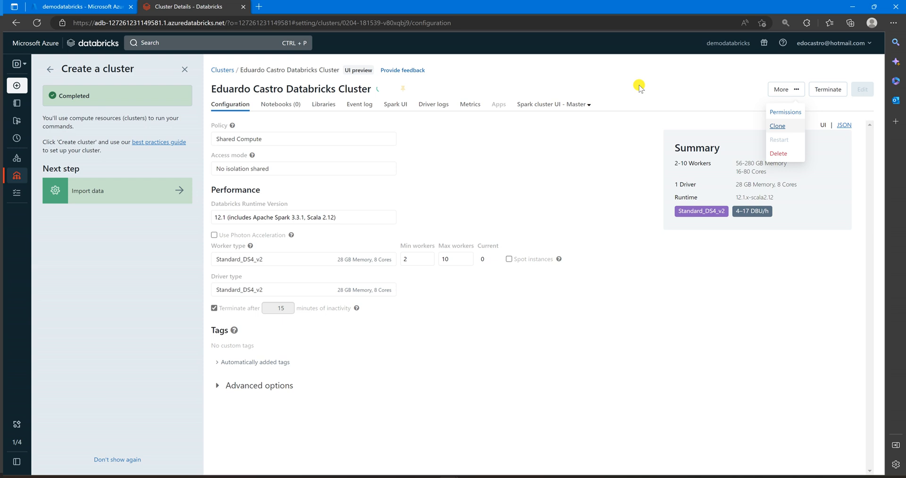
left_click(623, 95)
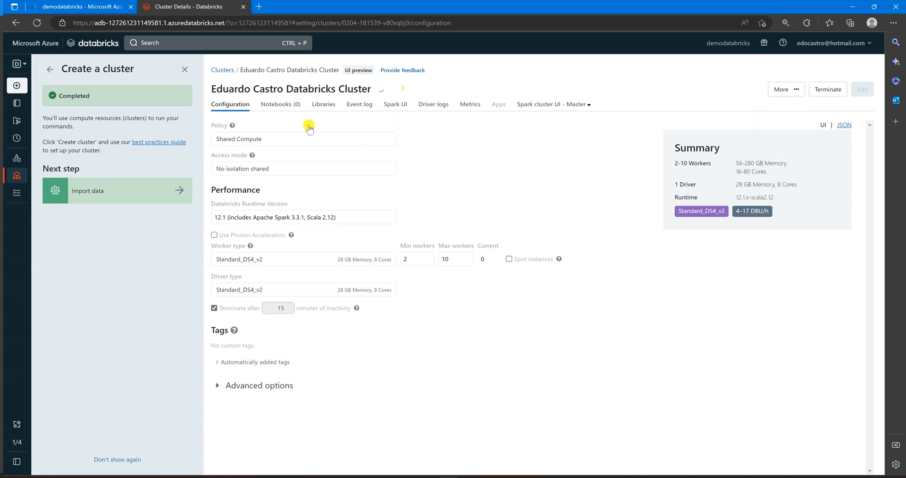
left_click(274, 104)
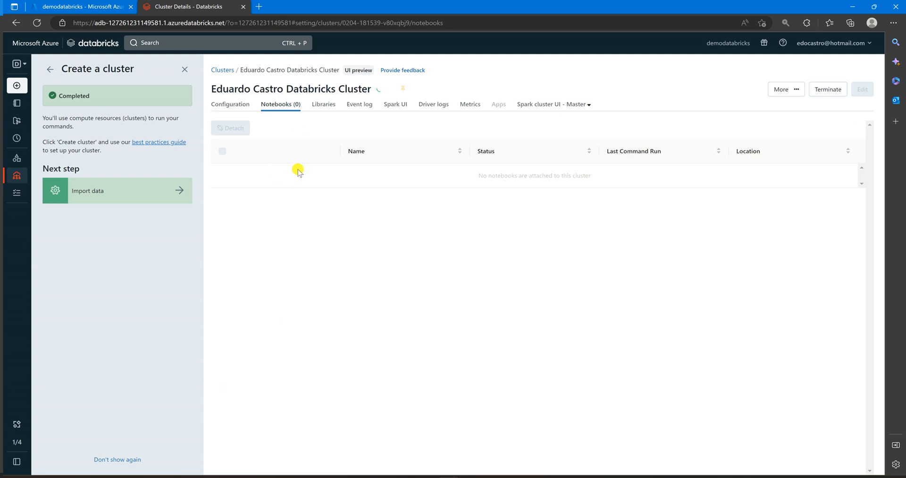
left_click(325, 106)
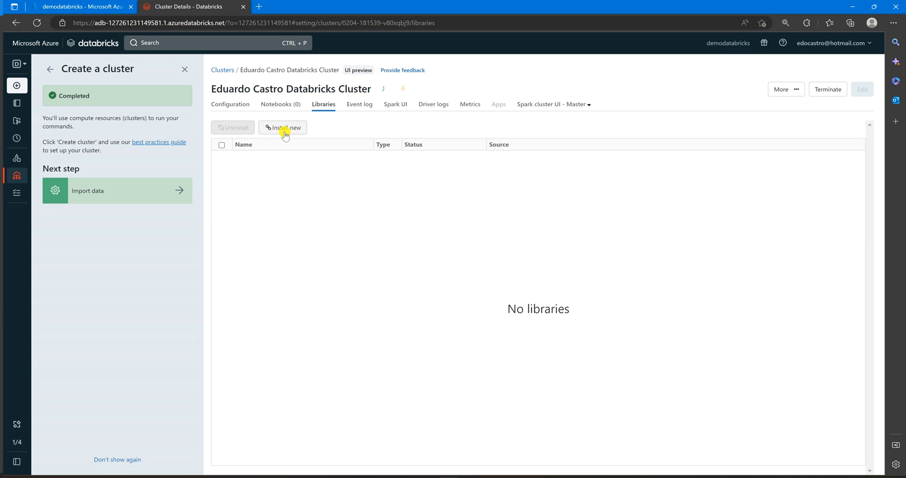
- Review the library sources and types offered for installation without installing any, and refresh the cluster's event log
left_click(285, 134)
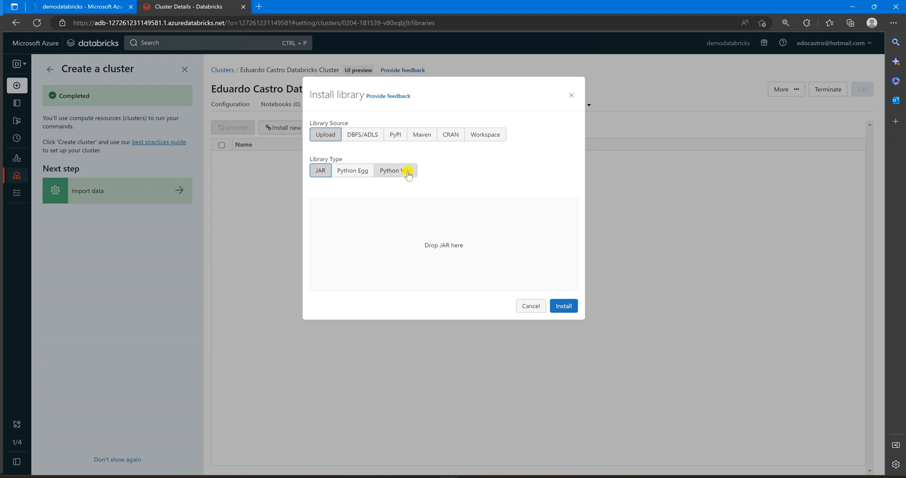
left_click(522, 304)
left_click(360, 104)
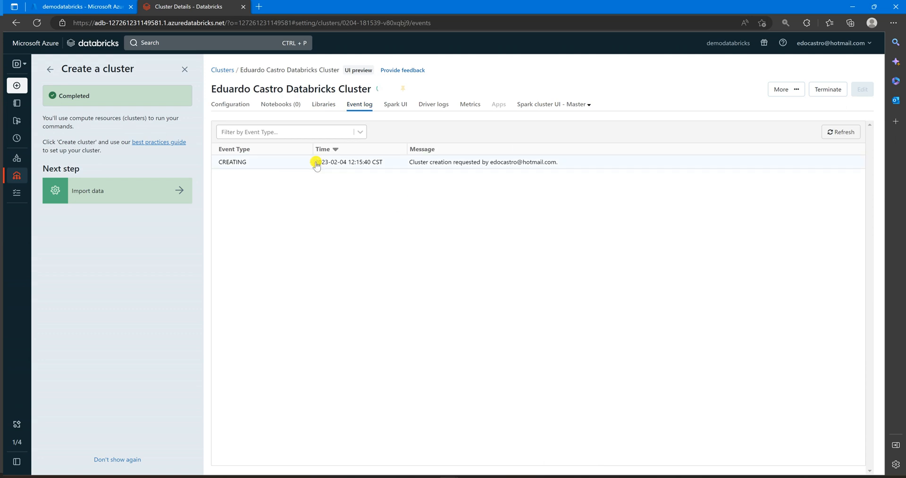
left_click(839, 135)
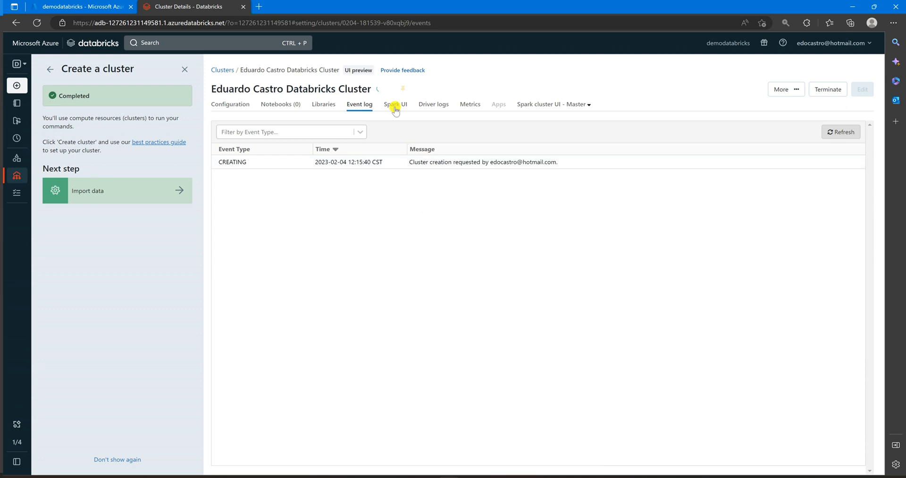
- Check the Spark UI page while the cluster is starting, and return to the cluster's configuration
left_click(396, 105)
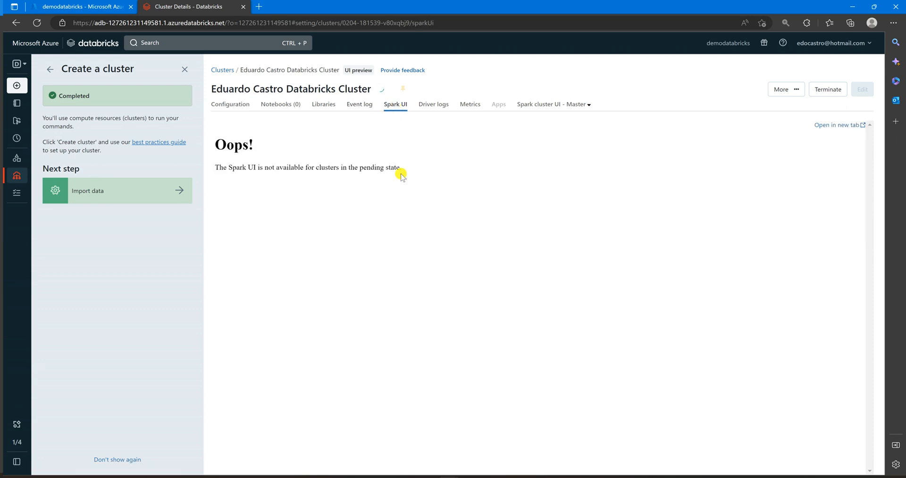
left_click_drag(214, 142, 396, 155)
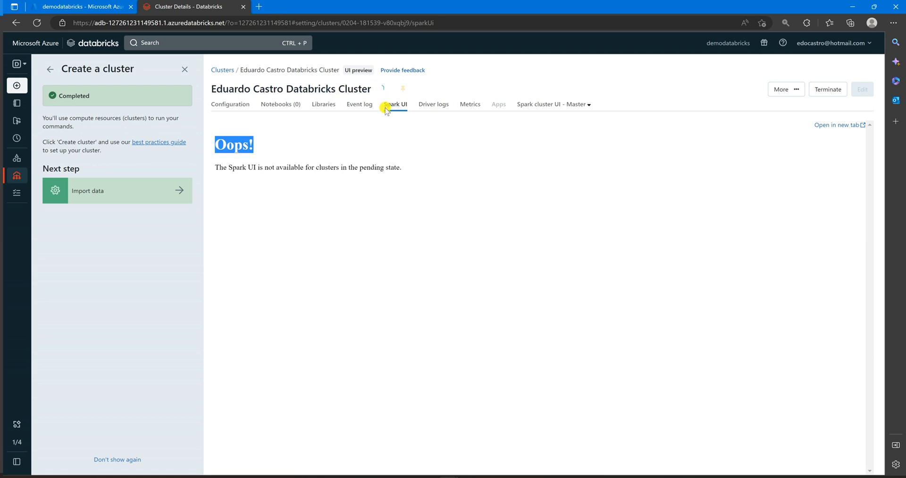
key("ctrl+a")
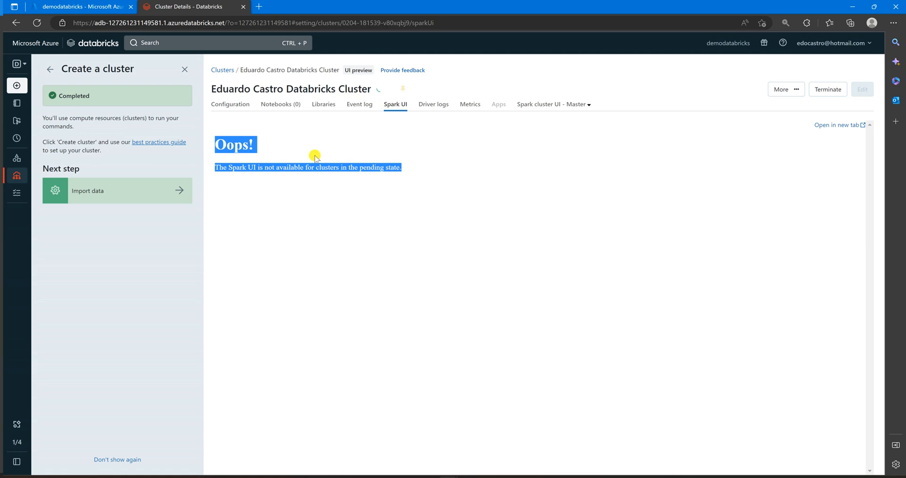
left_click(265, 137)
left_click(240, 105)
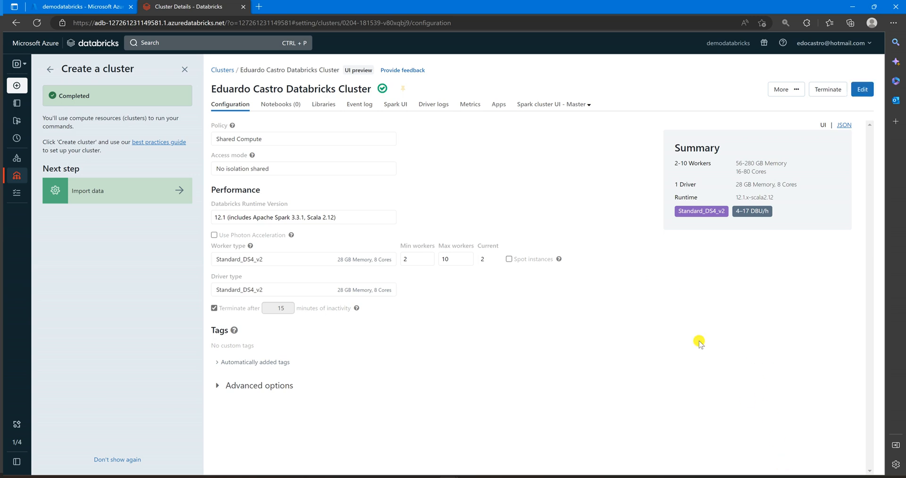
- Review the running cluster's event log and the Spark UI's jobs, stages, environment, executors and SQL / DataFrame pages
left_click(368, 105)
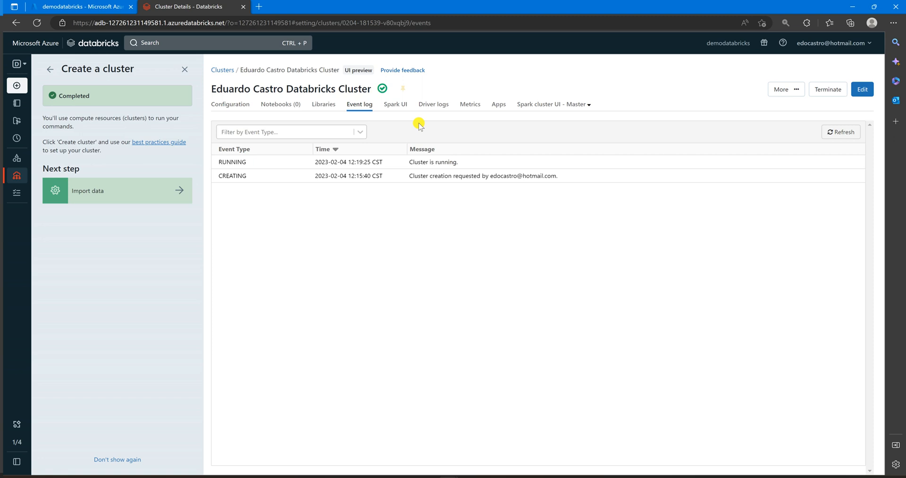
left_click(396, 104)
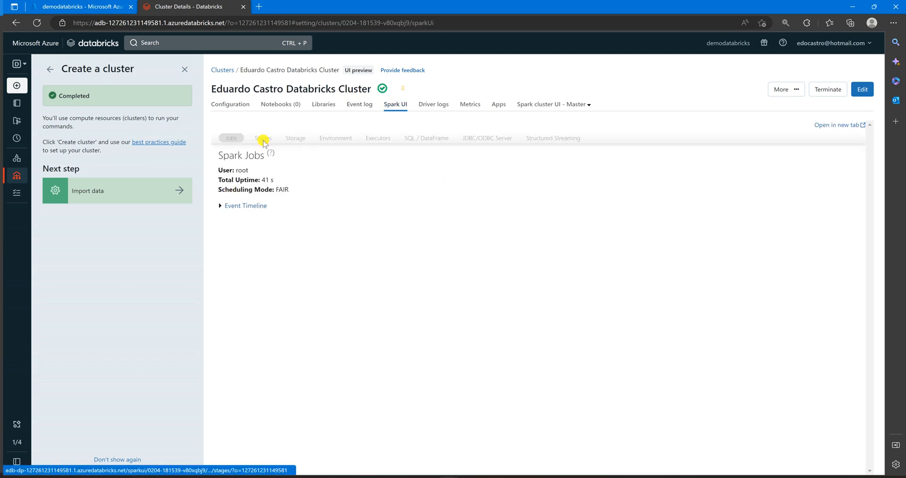
left_click(263, 141)
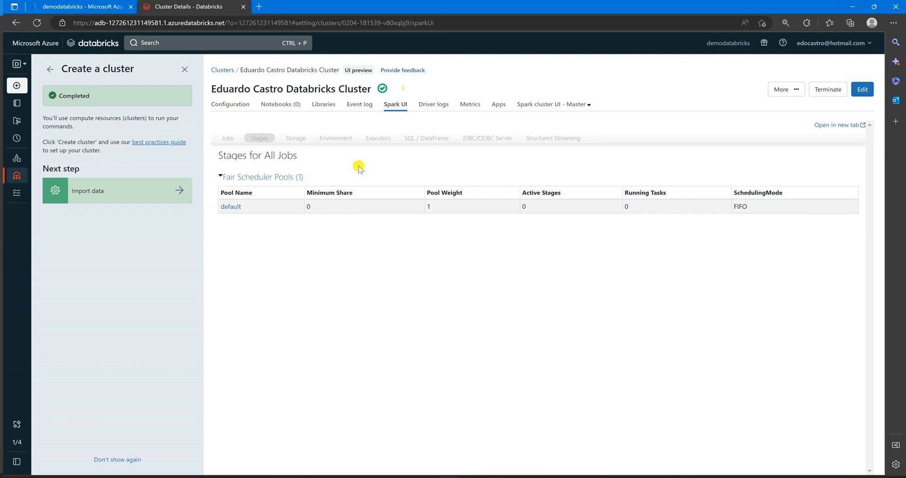
left_click(344, 141)
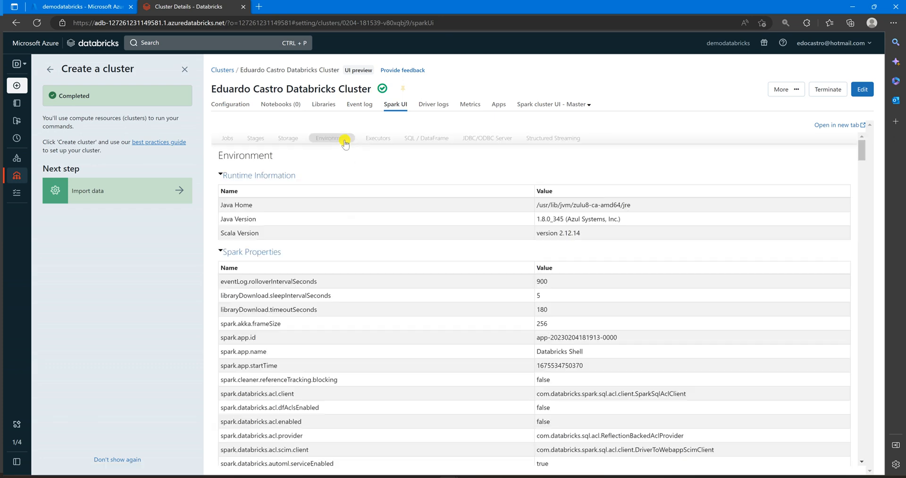
left_click(384, 139)
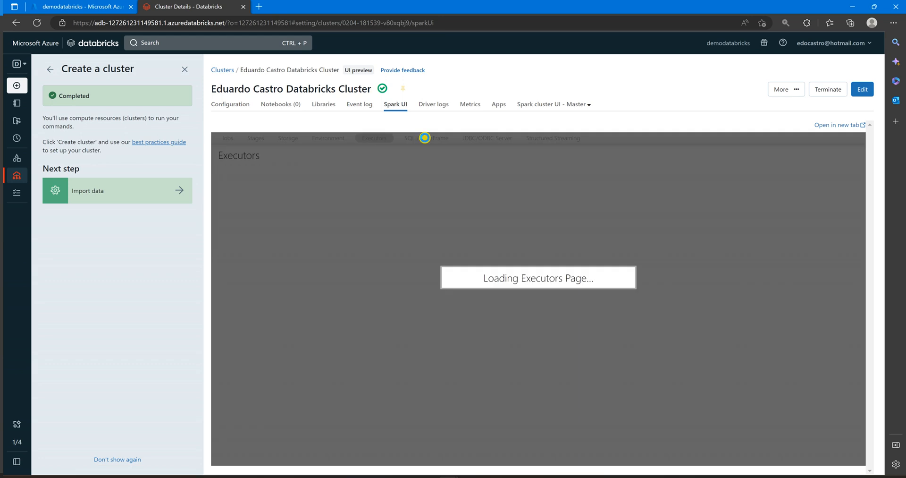
left_click(425, 137)
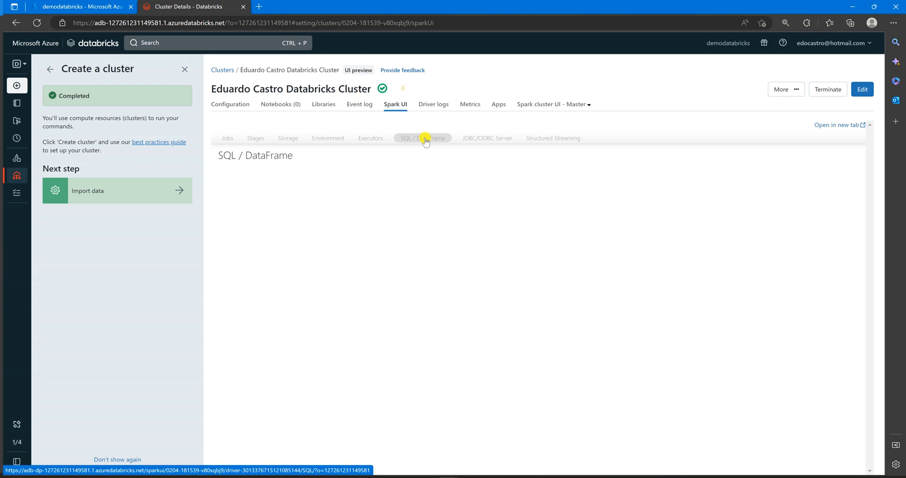
- Inspect the driver logs and the Ganglia live metrics, including the cluster report, Views, Aggregate Graphs and Live Dashboard
left_click(433, 105)
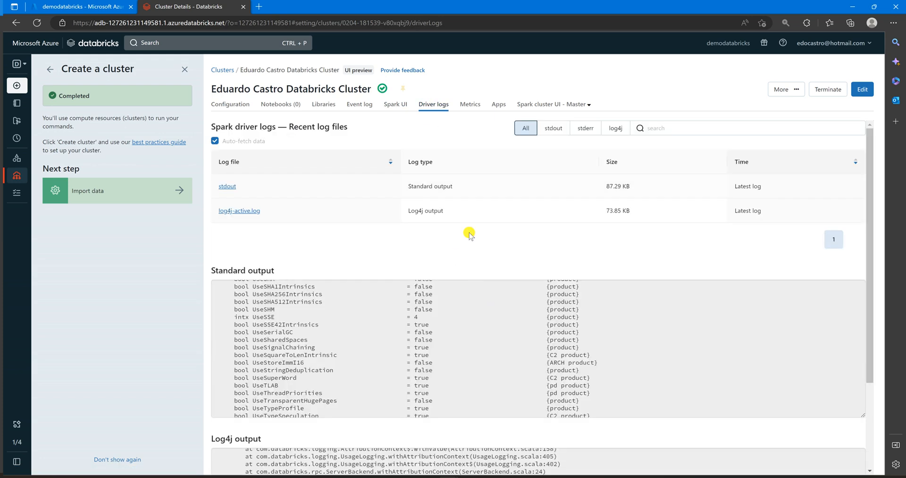
left_click(469, 106)
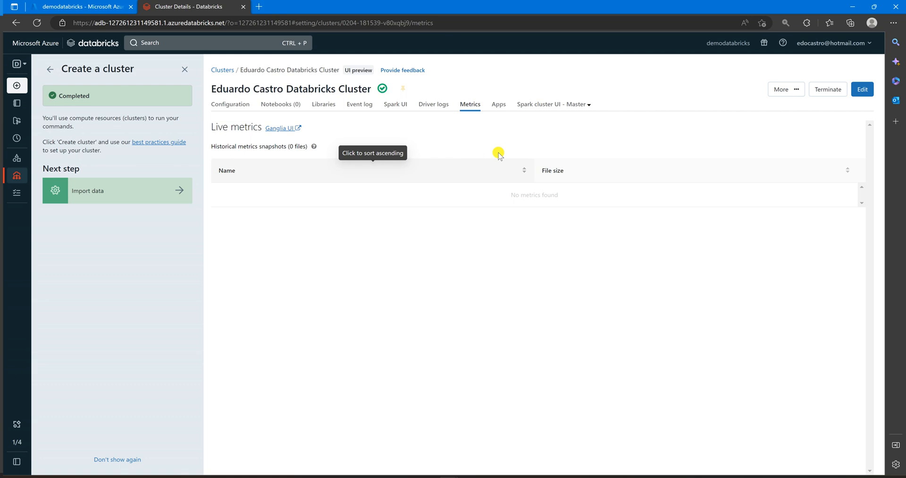
left_click(277, 129)
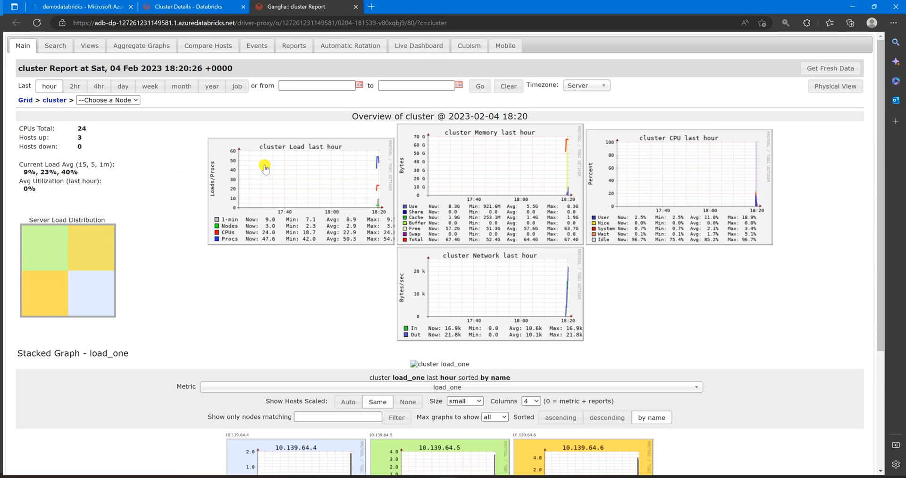
scroll(518, 245, "down", 3)
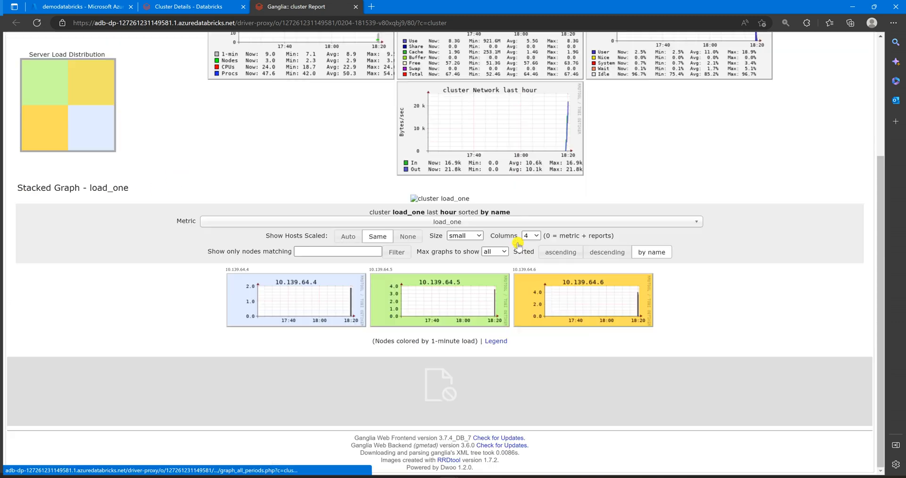
scroll(518, 244, "up", 3)
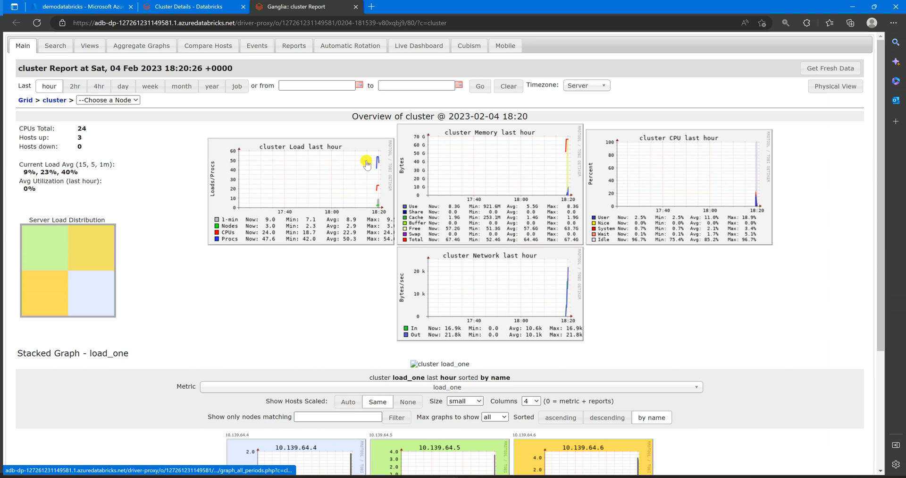
left_click(92, 46)
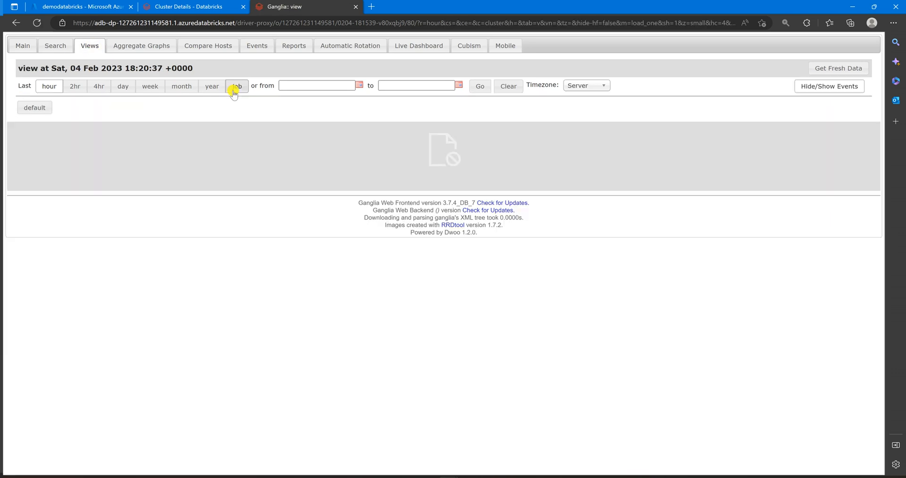
left_click(144, 45)
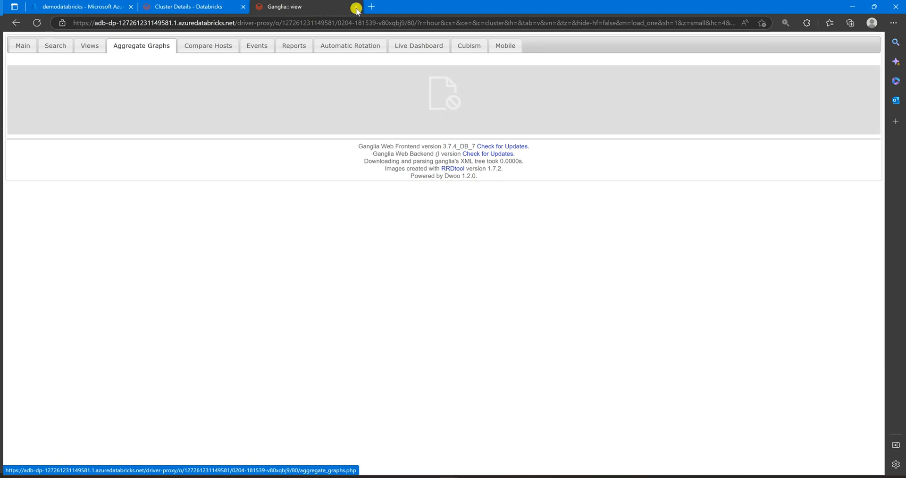
left_click(406, 45)
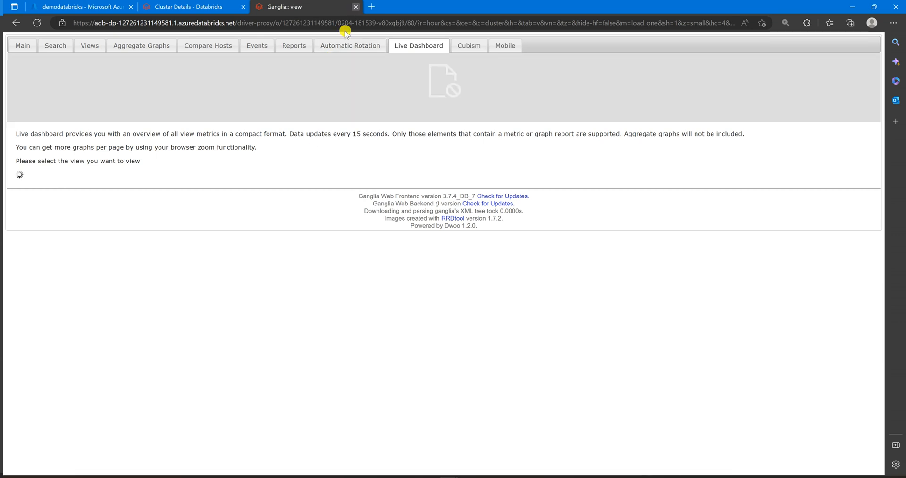
key("ctrl+w")
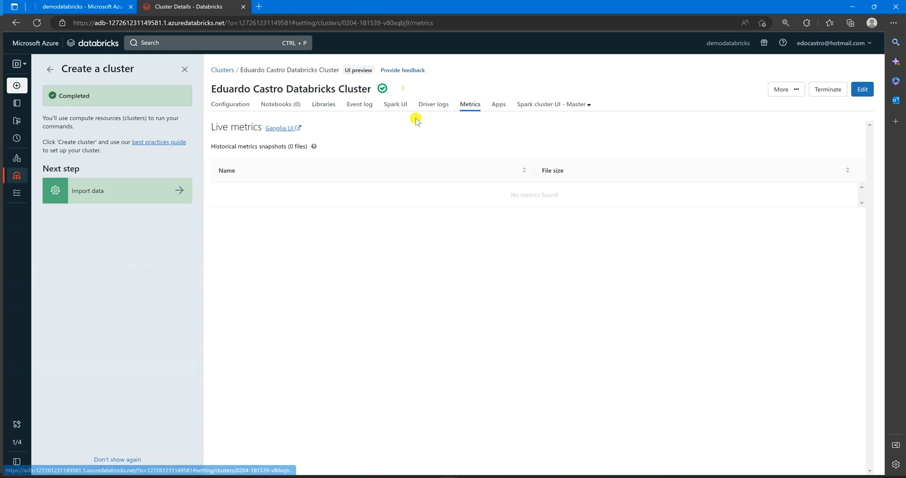
- Grant the dataengineers group the Can Manage permission on the cluster and save the permission settings
left_click(236, 108)
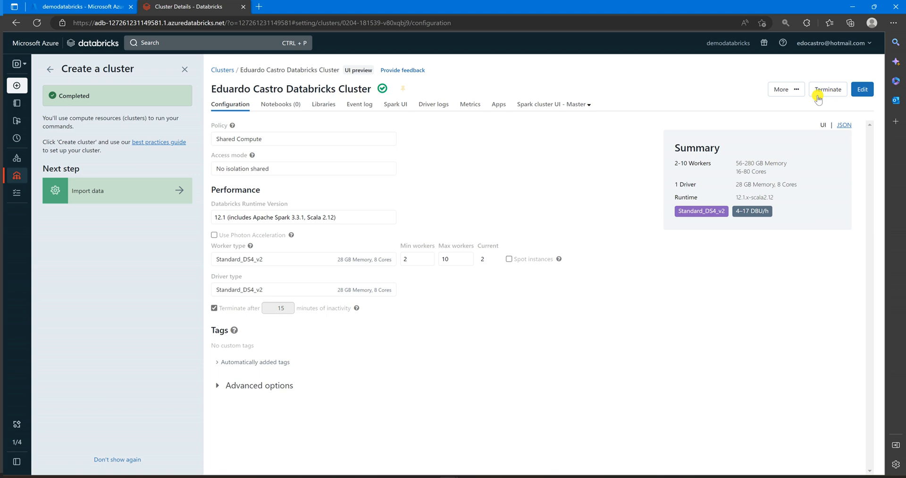
left_click(801, 93)
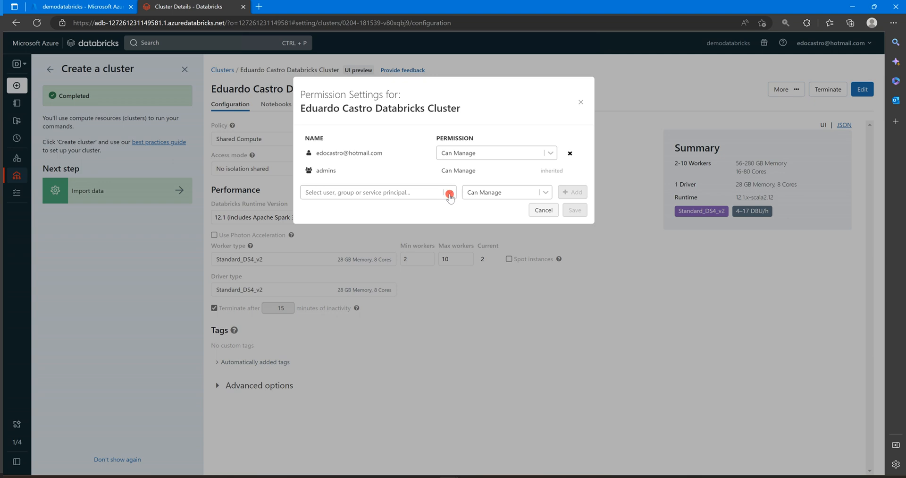
left_click(449, 195)
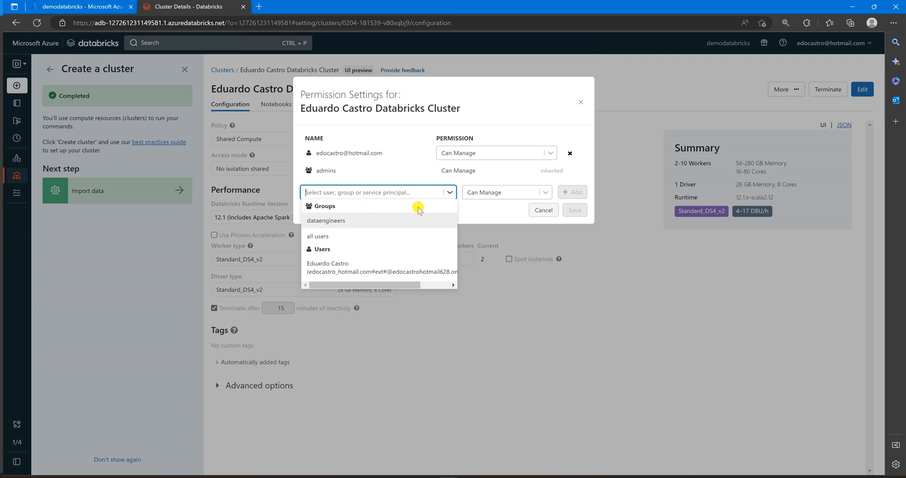
left_click(368, 220)
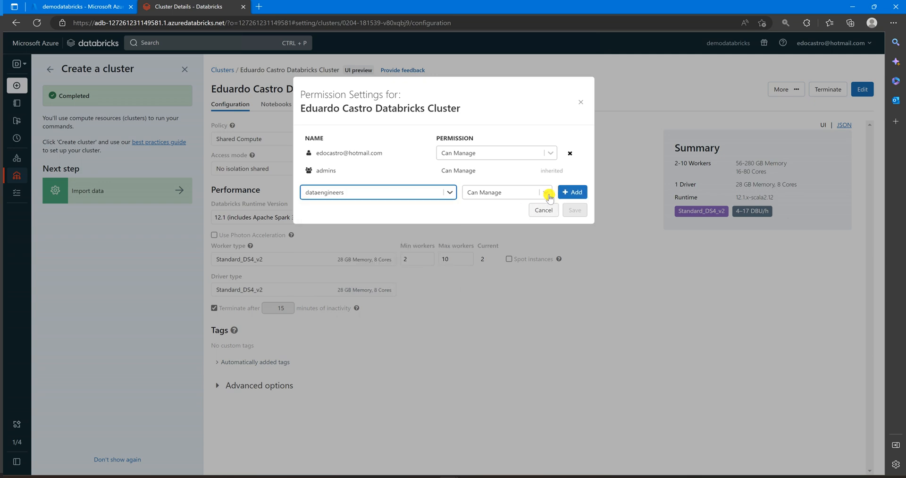
left_click(548, 194)
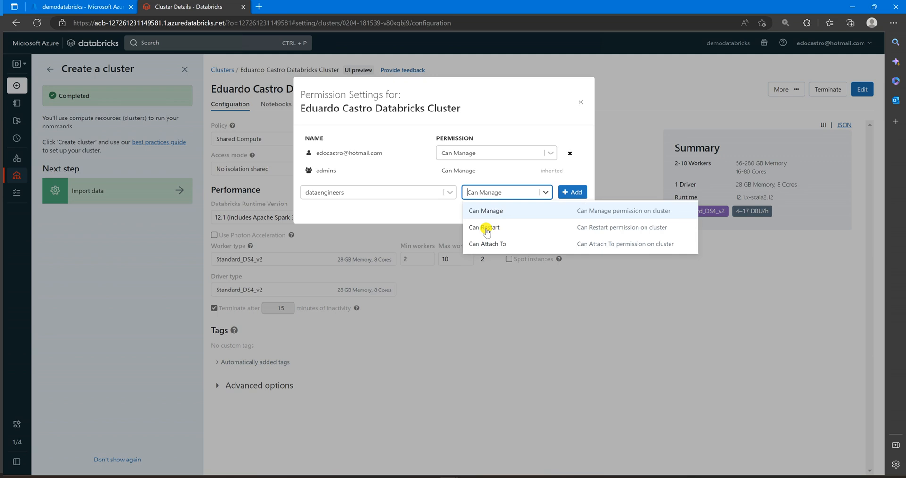
left_click(551, 153)
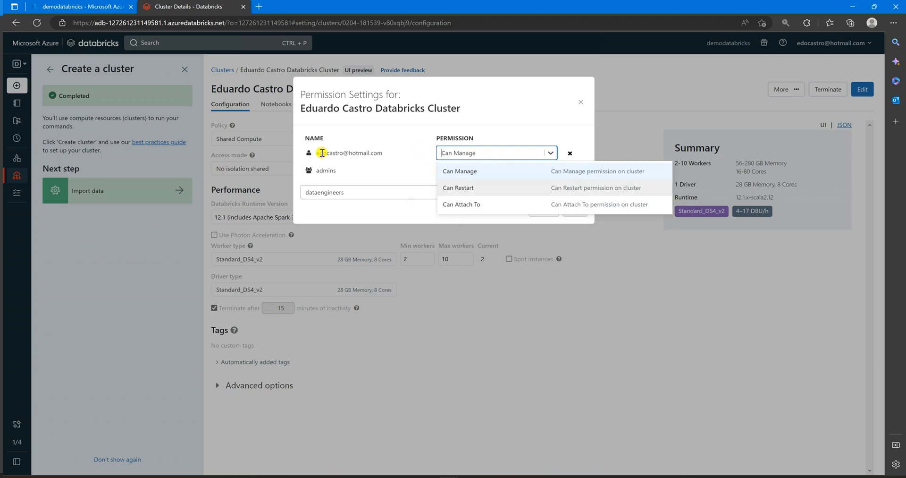
left_click(425, 202)
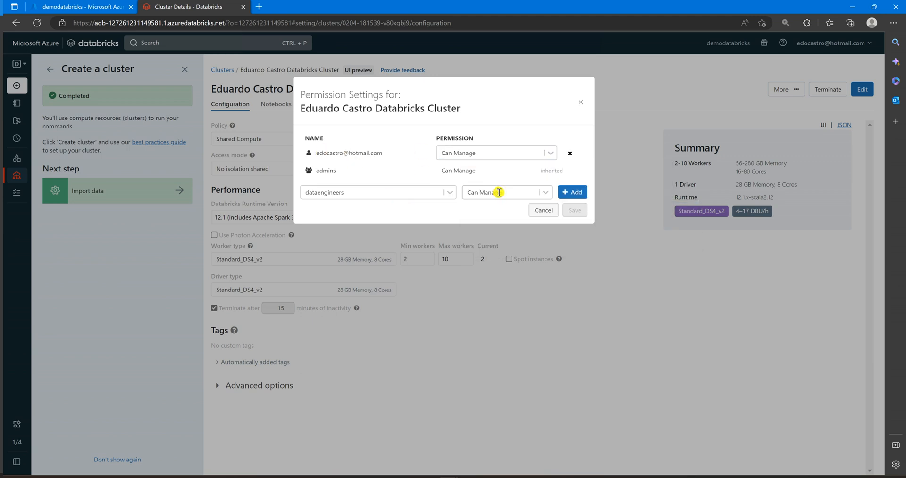
left_click(546, 193)
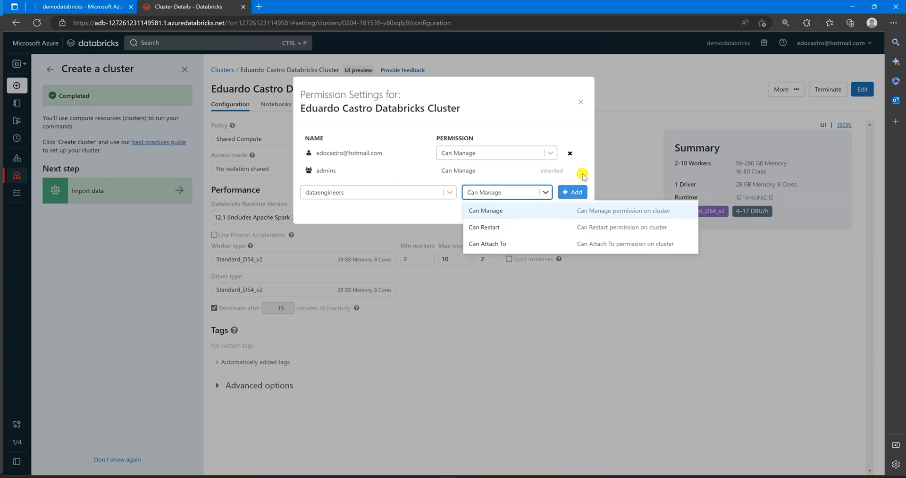
left_click(480, 194)
left_click(573, 192)
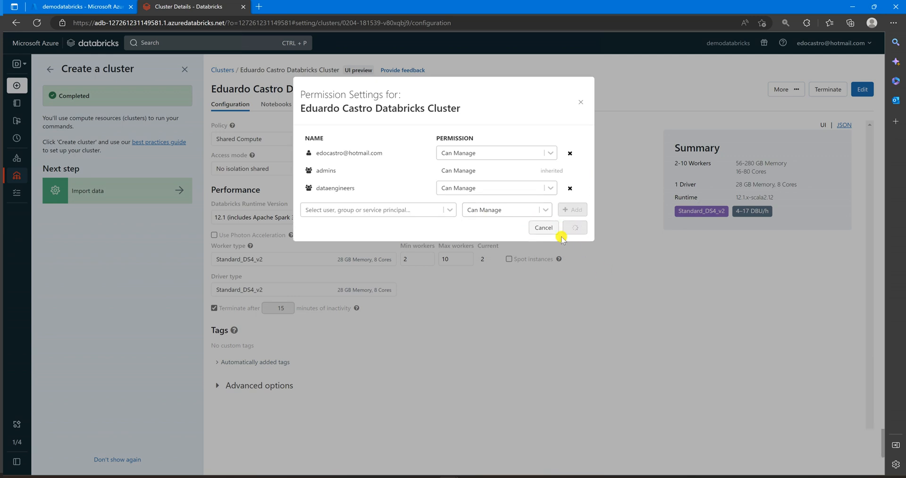
left_click(581, 101)
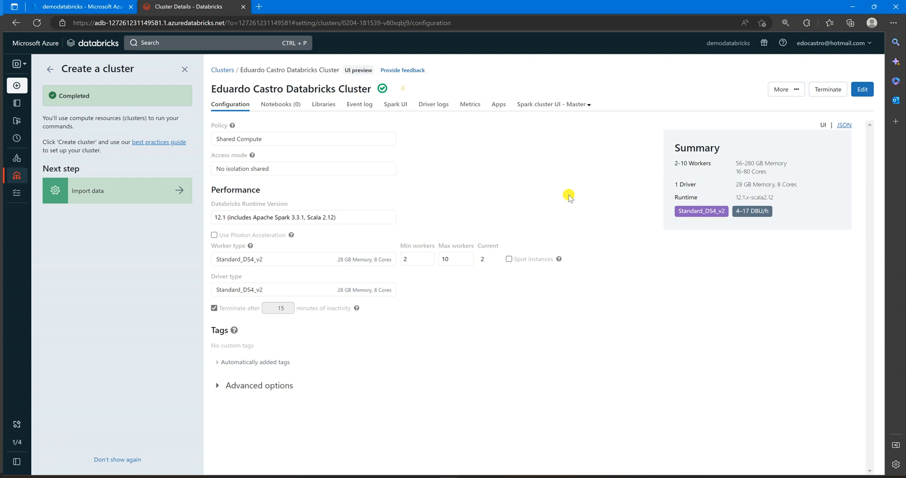
- Terminate the running cluster and confirm the termination
left_click(828, 92)
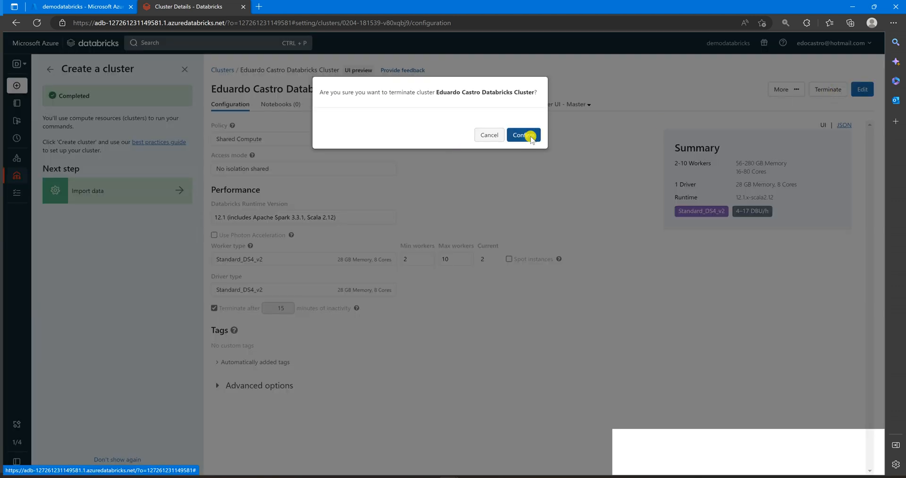
left_click(524, 136)
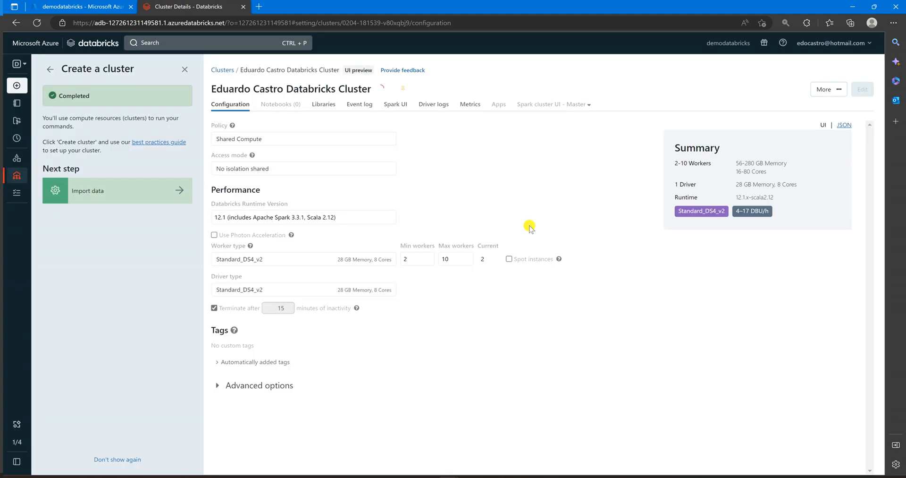